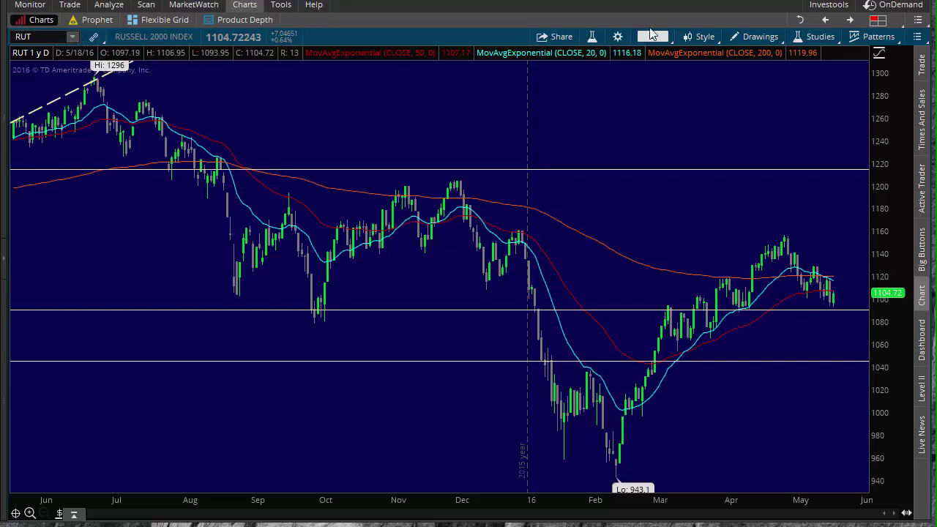
- Load the BASIC with IVR chart grid and change its symbol to DECK
click(876, 22)
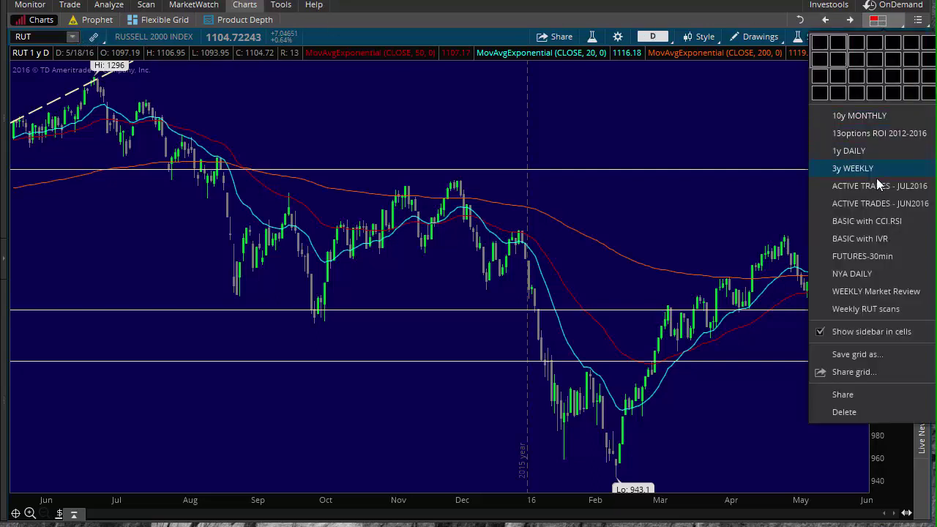
click(860, 246)
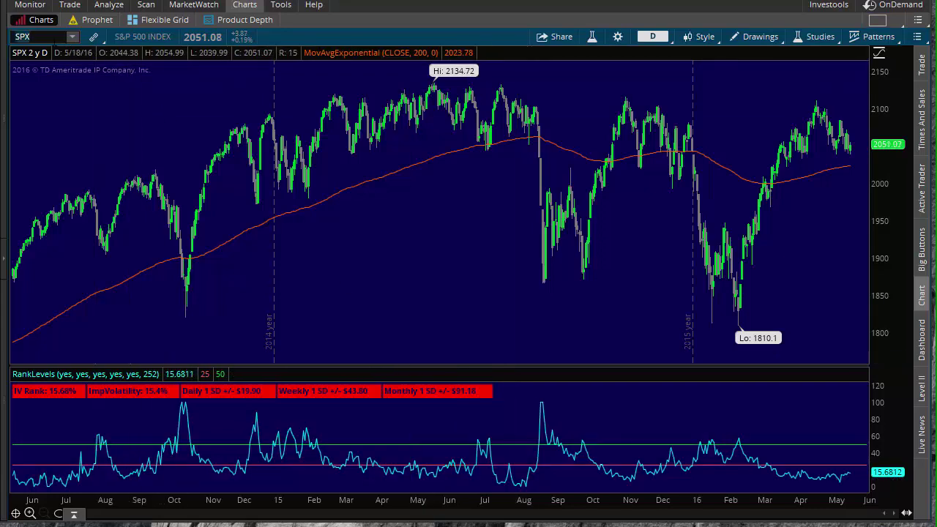
click(29, 36)
key(BackSpace)
key(BackSpace)
key(BackSpace)
text(DECK)
key(Return)
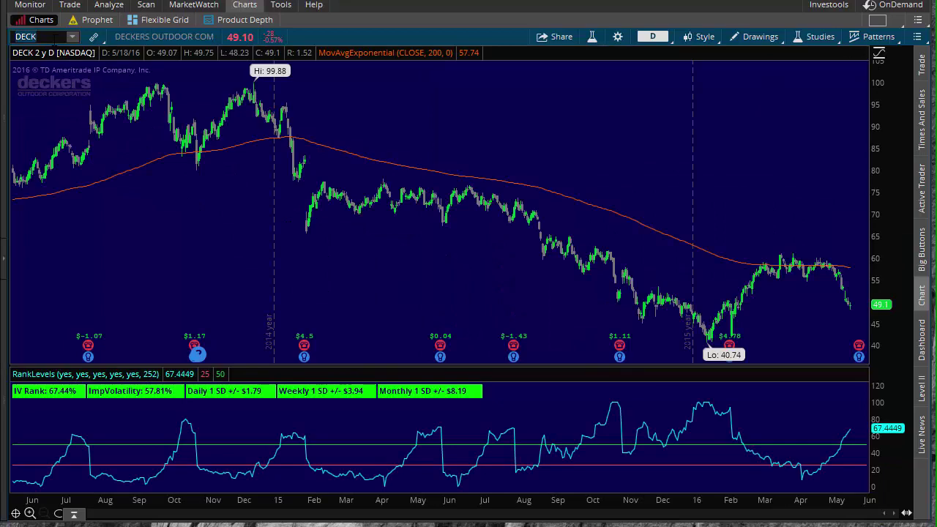
- Change the chart symbol to DIS
key(BackSpace)
key(BackSpace)
key(BackSpace)
text(IS)
key(Return)
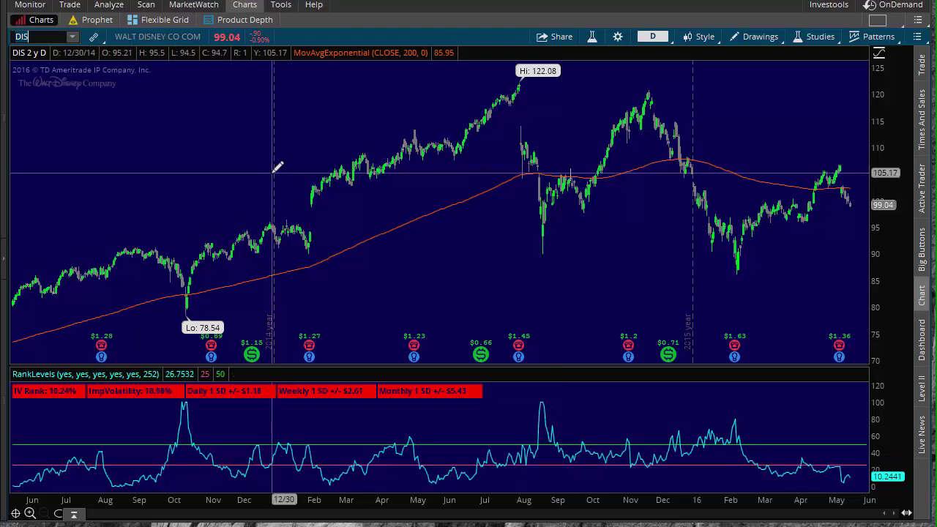
- Switch to OptionVue, open the Deckers Outdoor (DECK) matrix and enter a +100 trade in DECK Common
key(alt+Tab)
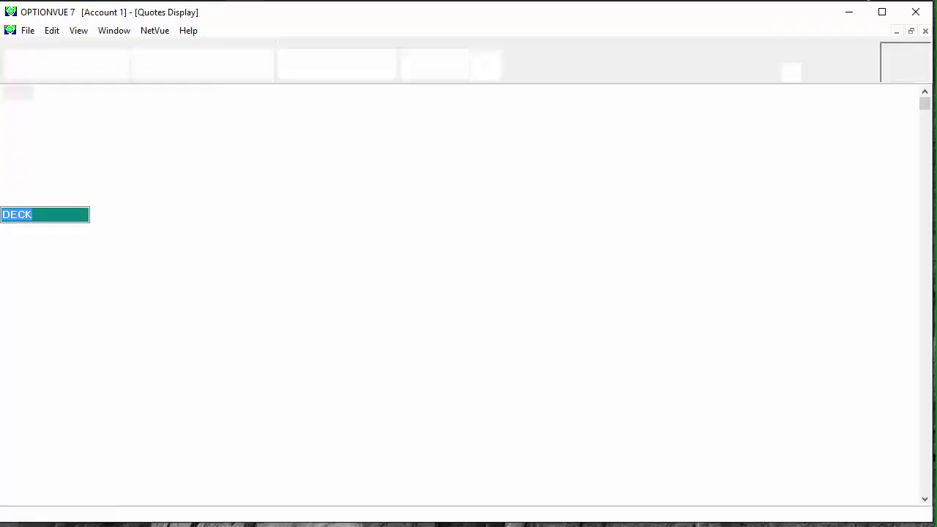
double_click(159, 221)
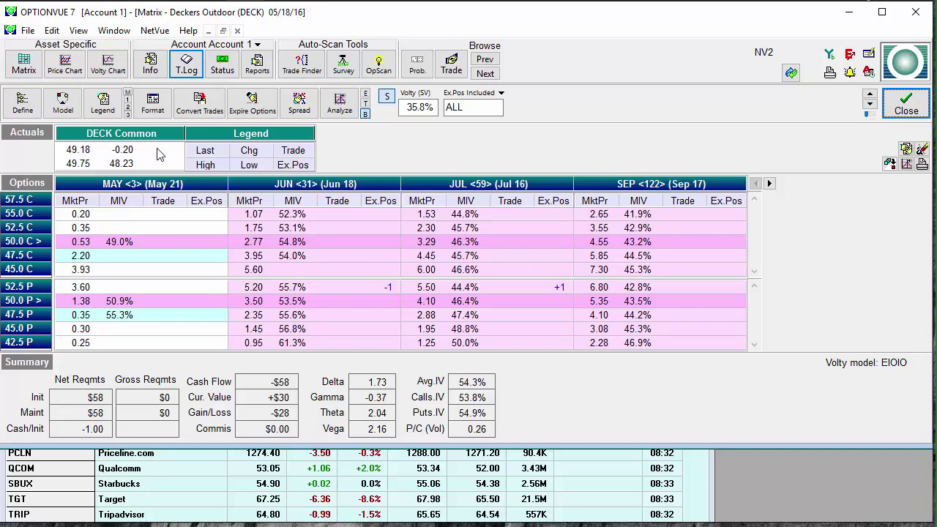
click(365, 113)
text(+100)
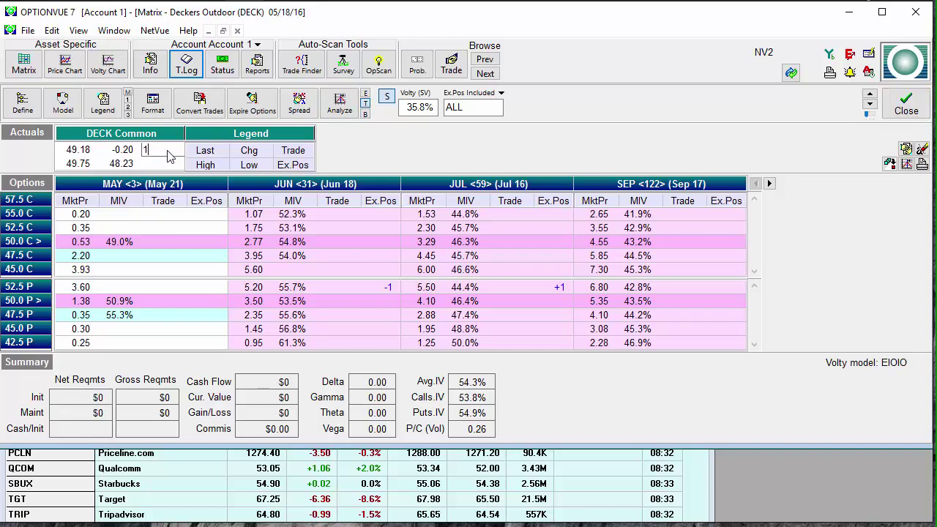
key(Return)
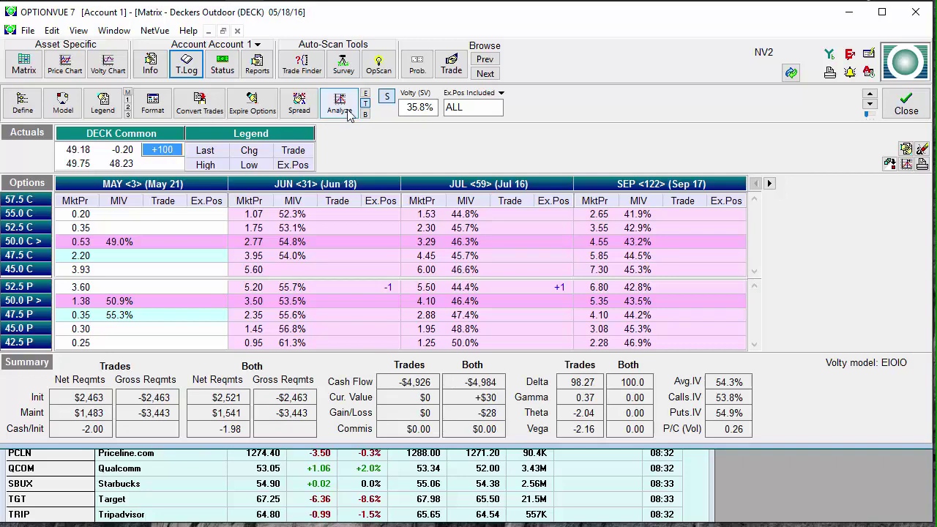
- Graph the profit/loss of the long 100 DECK Common trade and compare the numeric and bar displays of P/L and Greeks
click(349, 118)
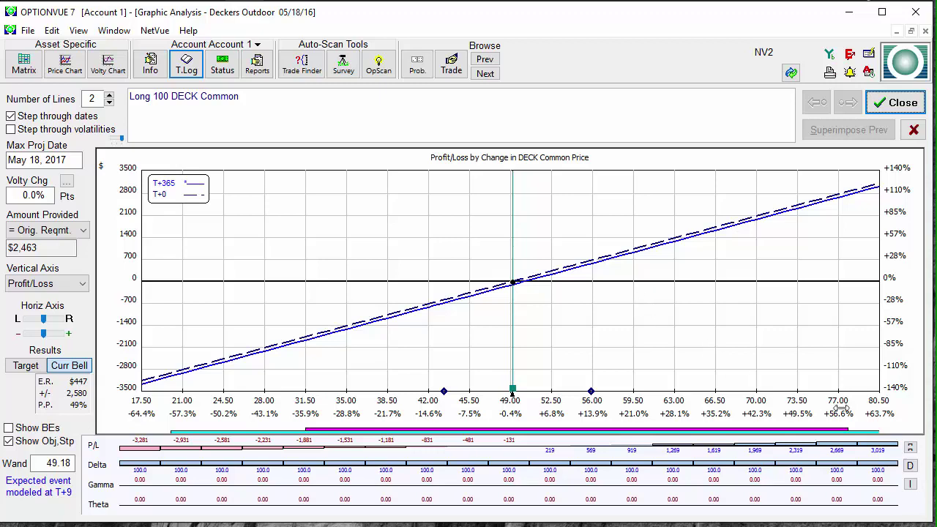
click(911, 449)
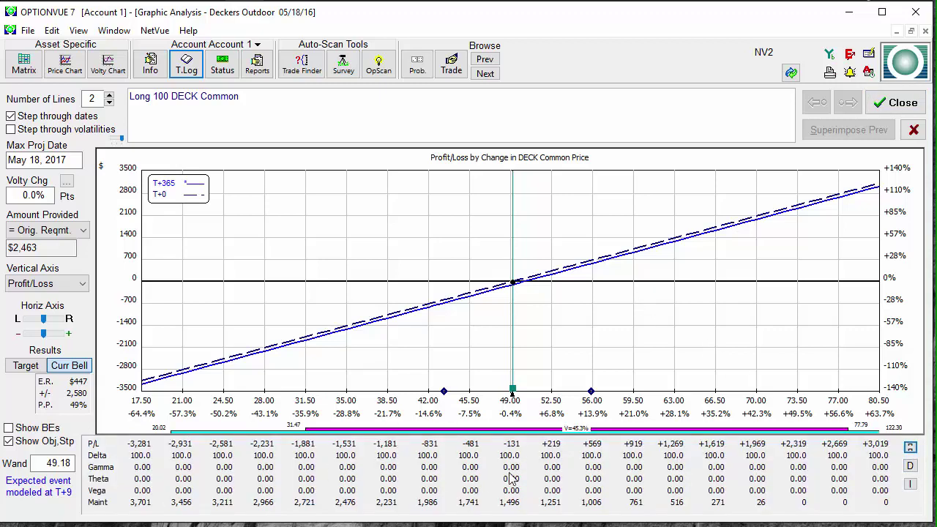
click(910, 448)
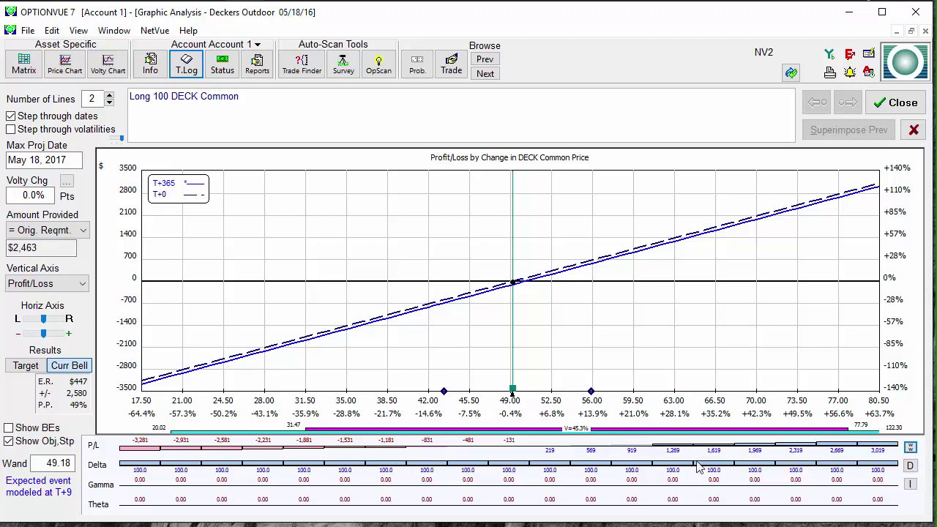
click(910, 448)
click(910, 448)
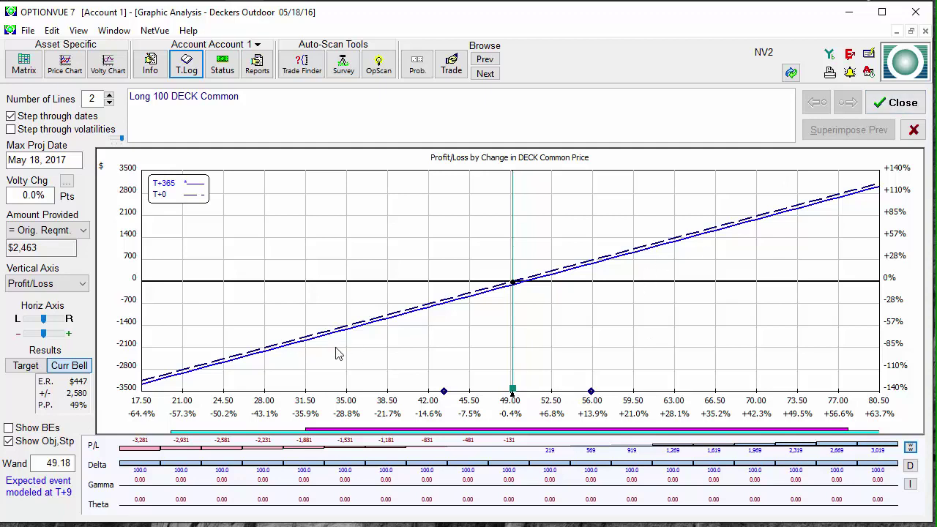
- Inspect the T+0 and T+365 profit/loss lines for the long 100 DECK Common trade and close the graph
click(606, 261)
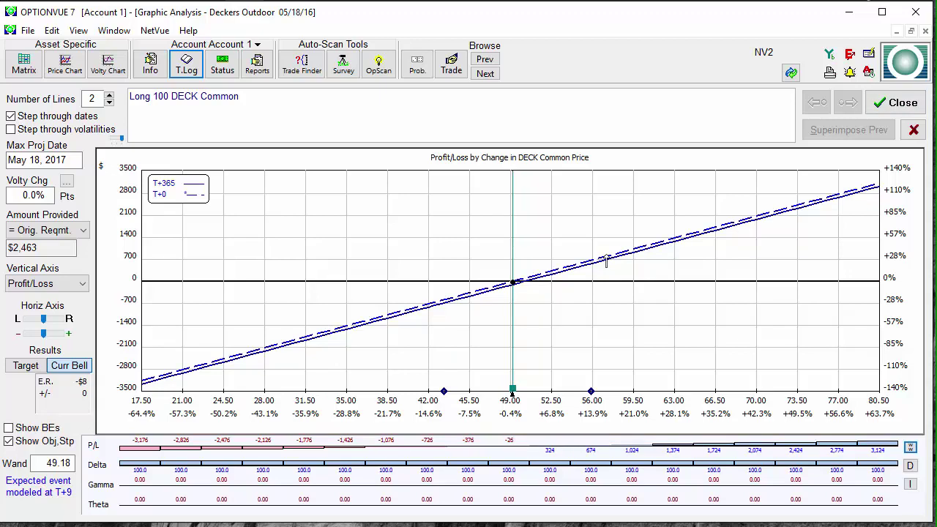
click(610, 262)
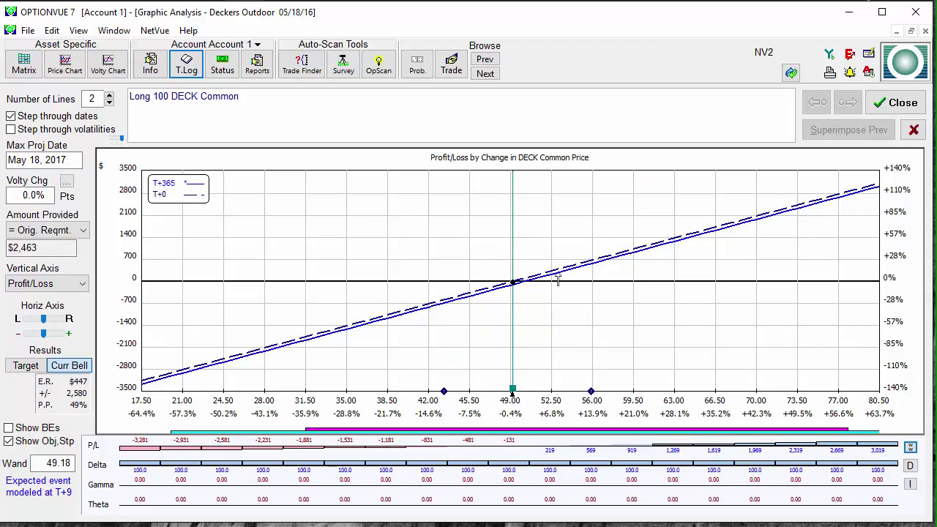
click(906, 107)
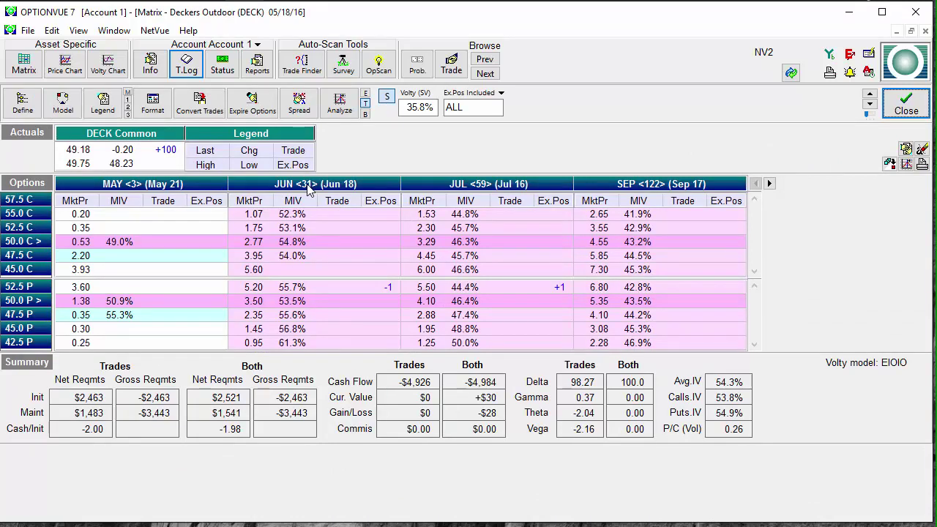
- Highlight the MAY, JUN and JUL expirations one after another in the DECK matrix
click(134, 184)
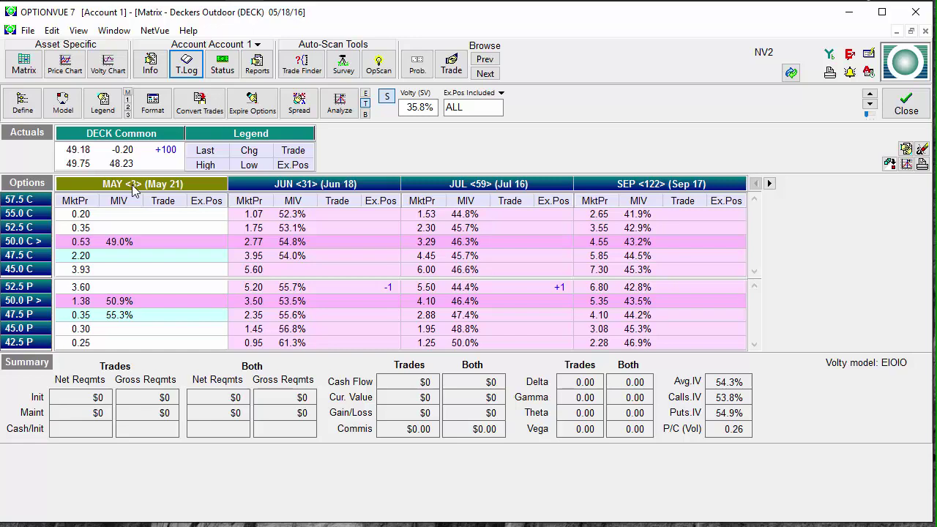
click(322, 185)
click(472, 188)
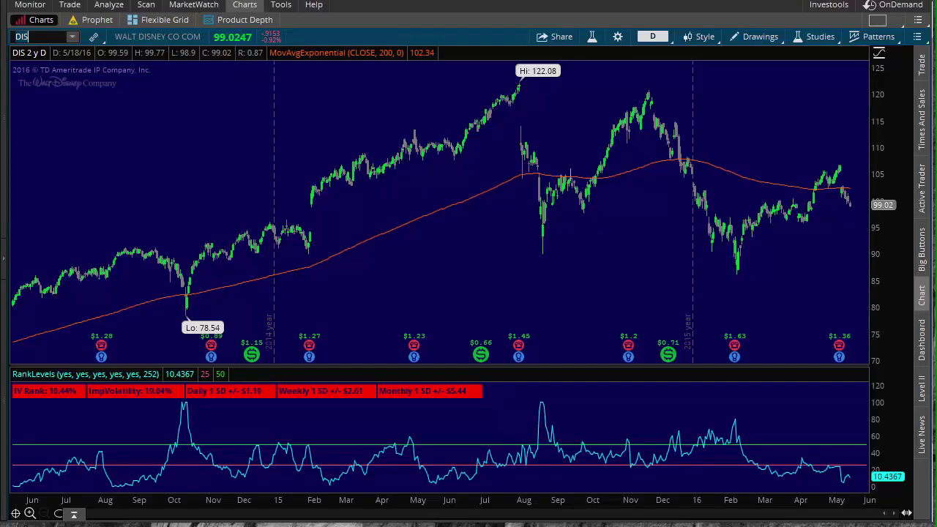
- Switch to thinkorswim and review the available DECK option expirations with the 17 JUN 16 series collapsed
click(108, 5)
click(81, 20)
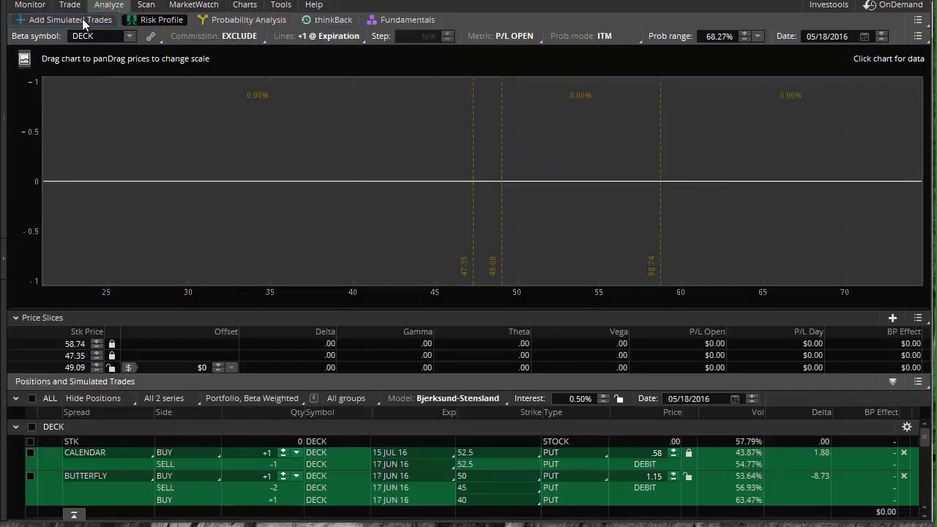
scroll(75, 180, up, 4)
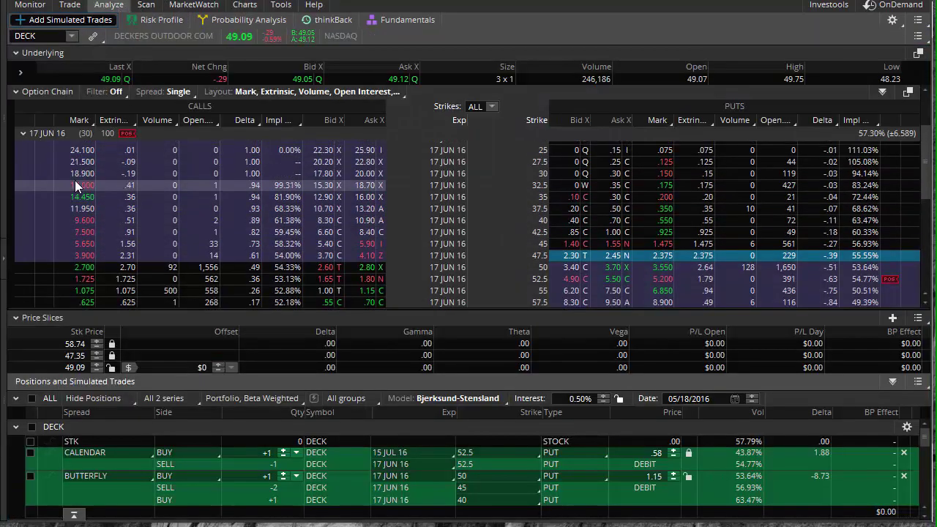
click(24, 217)
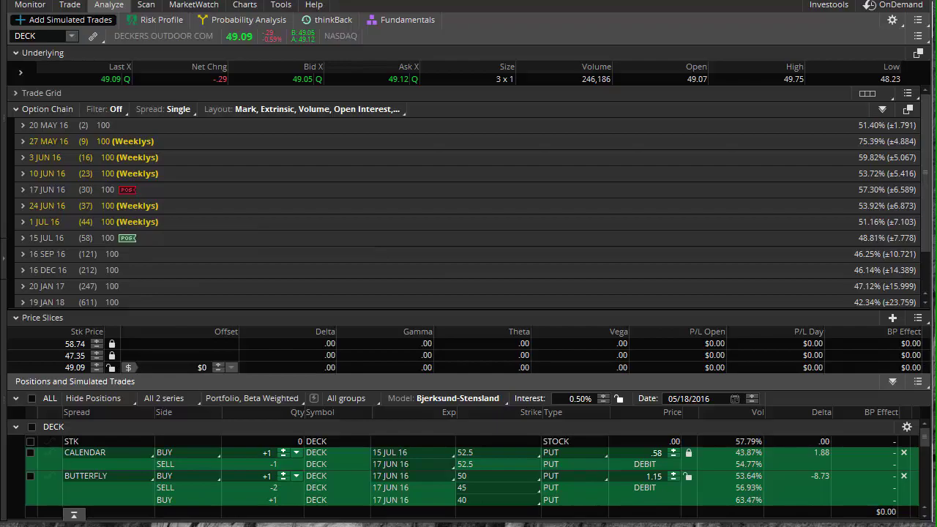
- Return to OptionVue and clear the +100 DECK Common trade from the matrix
key(alt+Tab)
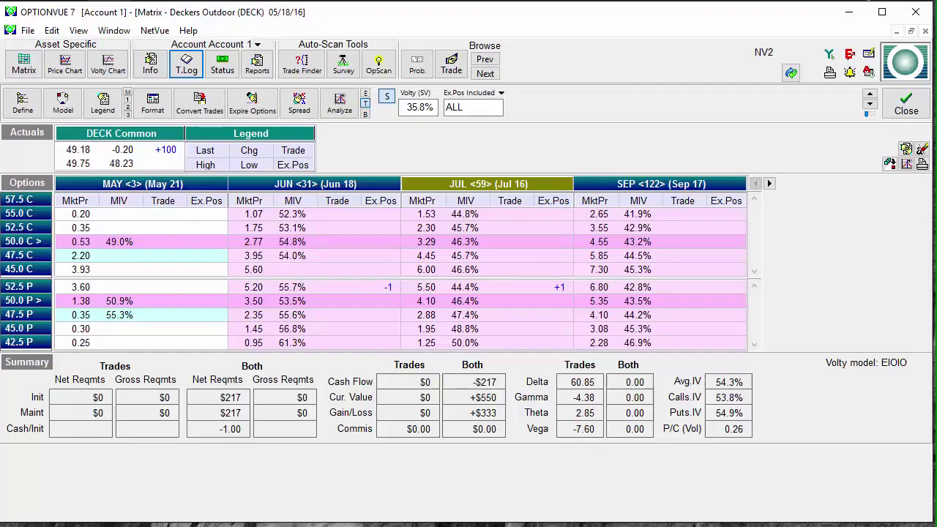
click(171, 155)
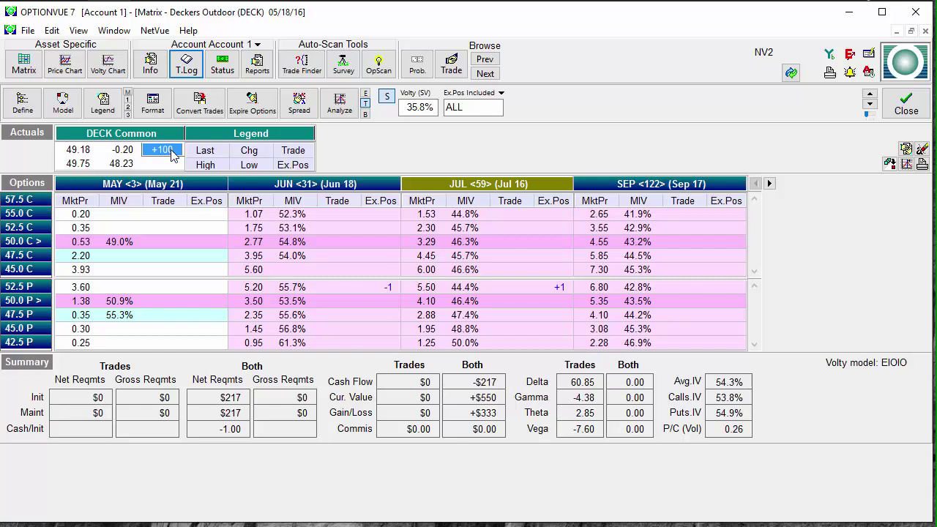
click(173, 155)
key(BackSpace)
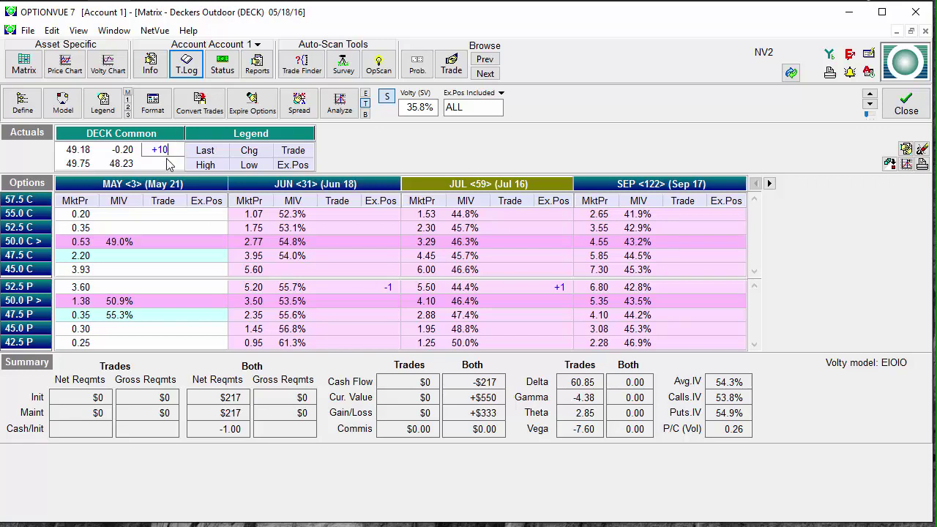
key(BackSpace)
key(BackSpace)
key(BackSpace)
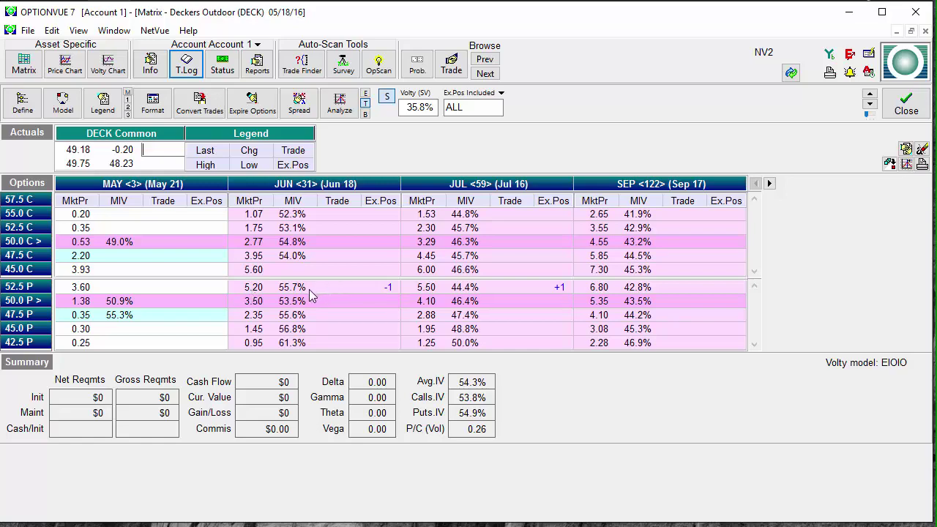
- Replace the DECK matrix with the Disney (DIS) matrix and set its volatility model to EIOIO
click(905, 108)
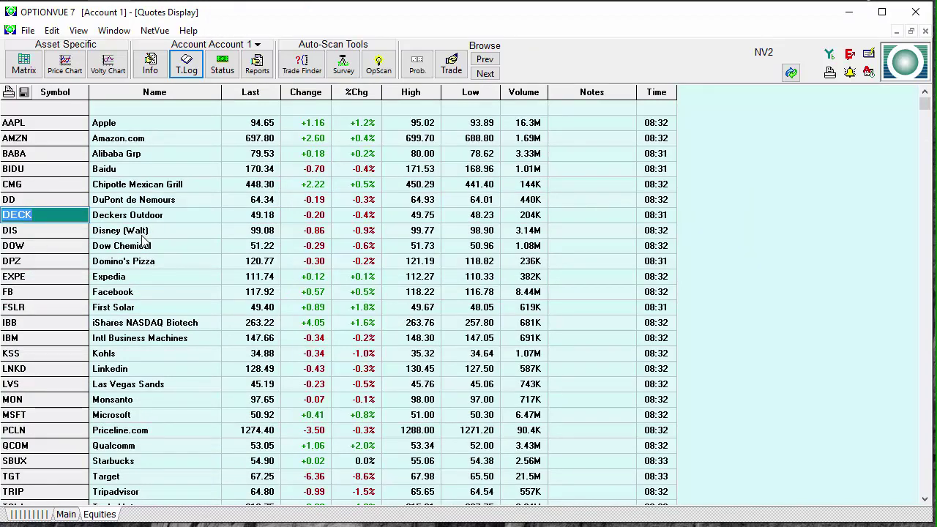
double_click(144, 238)
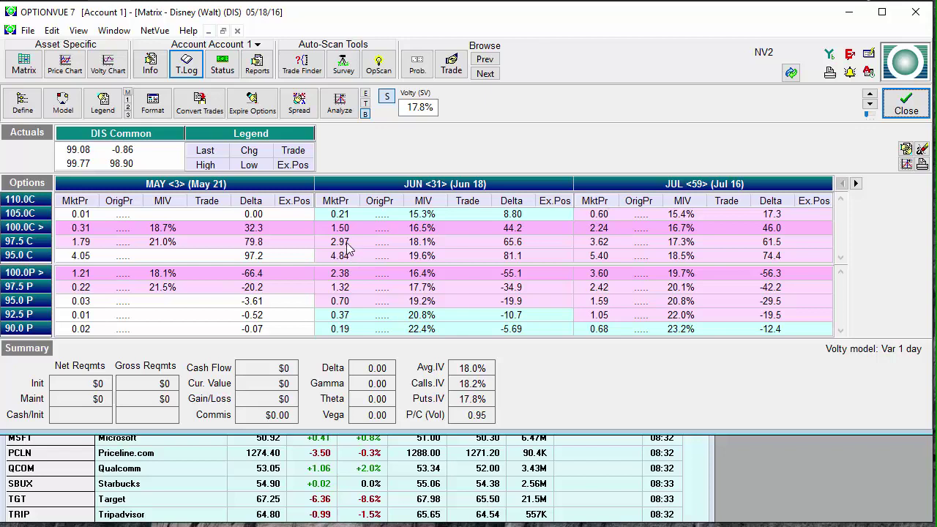
click(896, 349)
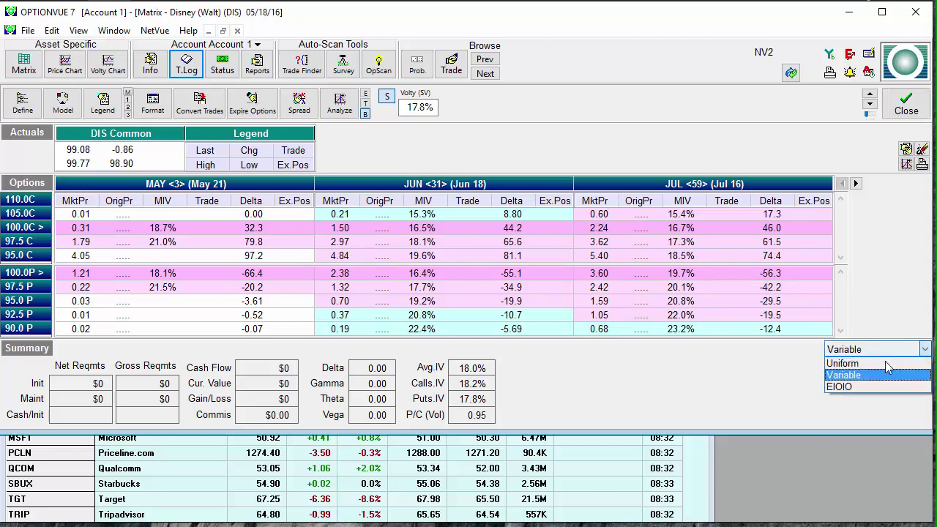
click(840, 386)
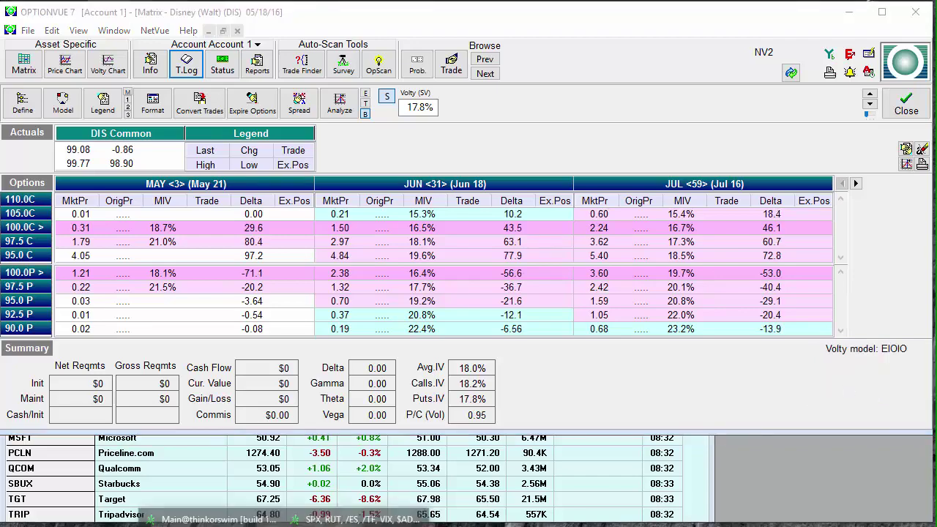
- Switch to the DIS chart in thinkorswim and zoom in to examine the most recent price action and IV rank
click(205, 514)
click(244, 4)
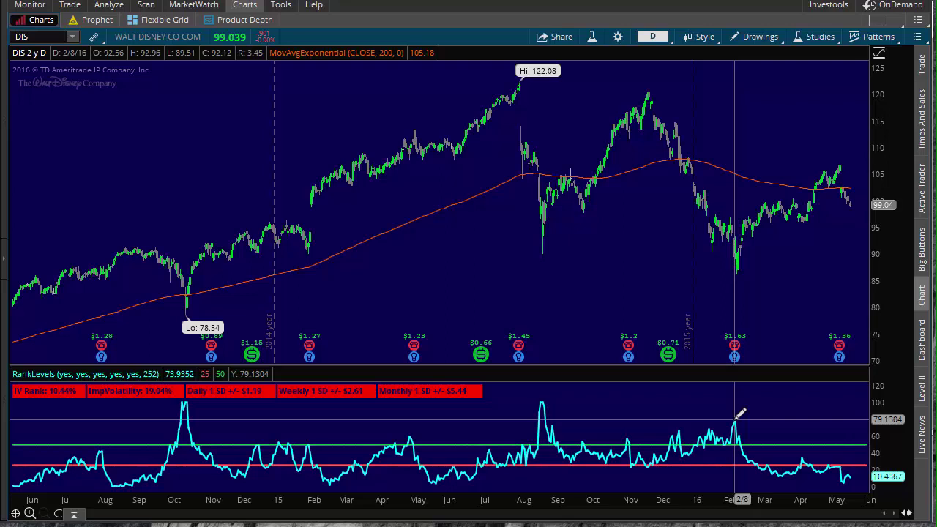
click(29, 513)
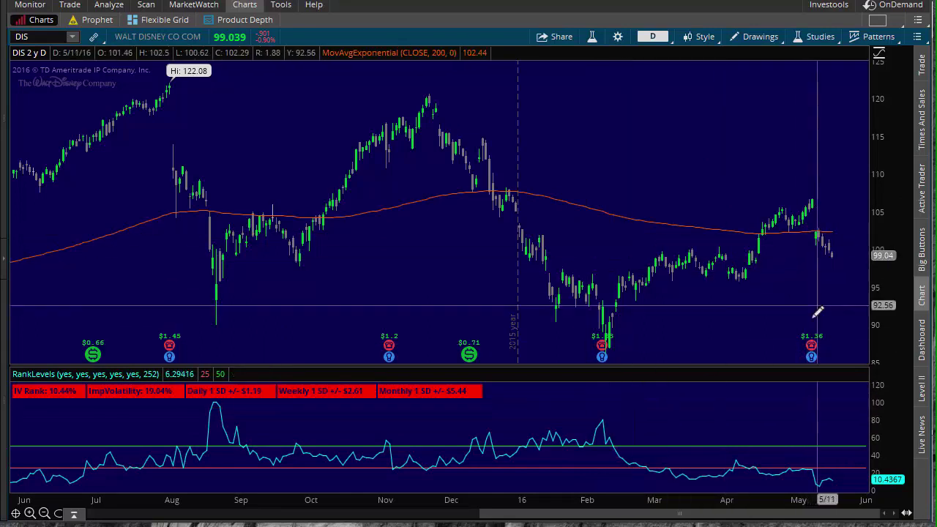
mouse_move(816, 339)
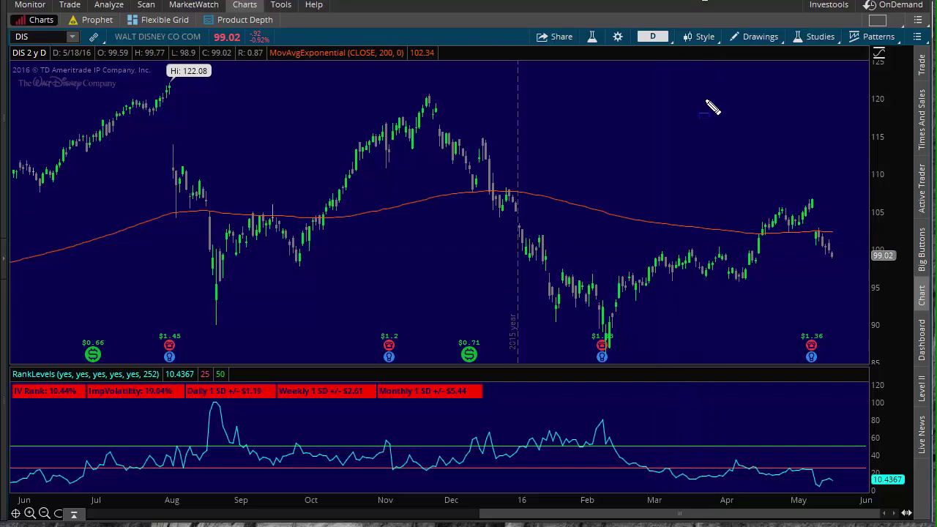
- Mark the March and April price peaks and the following rise on the DIS chart with arrows, and clear the markings
drag(692, 339, 732, 247)
key(Escape)
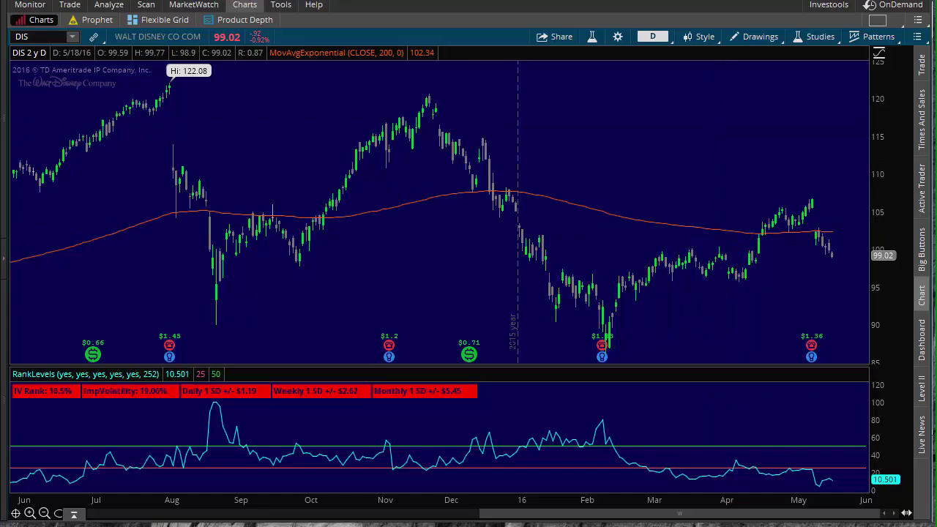
drag(652, 350, 660, 260)
drag(685, 333, 688, 257)
drag(722, 325, 716, 245)
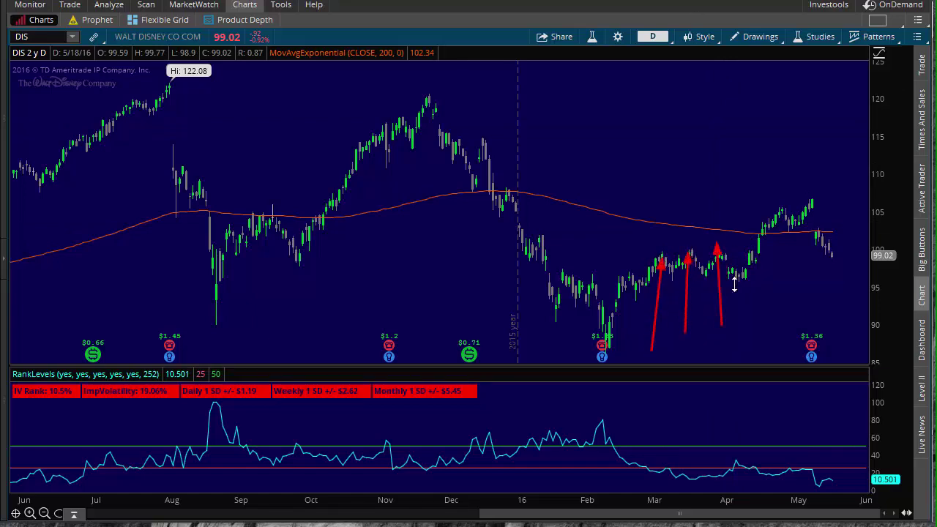
drag(746, 300, 773, 213)
key(Escape)
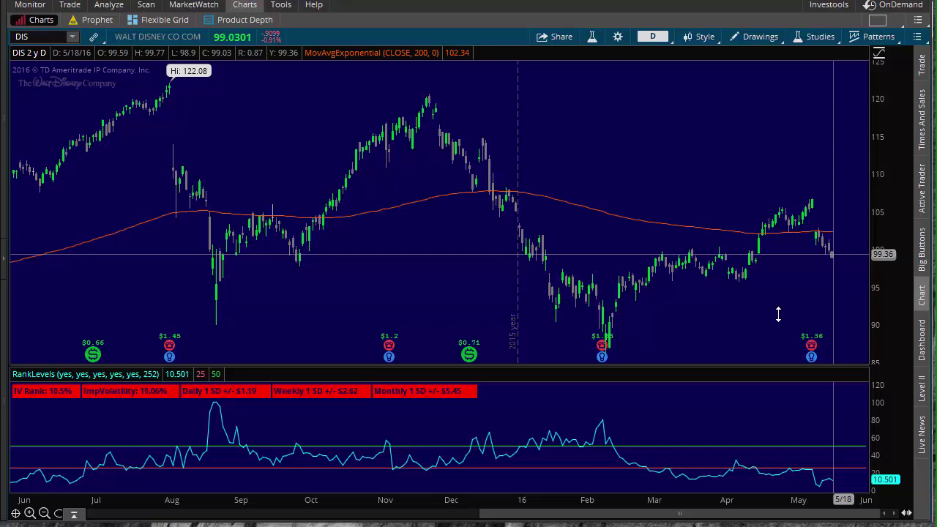
- Switch to OptionVue and compare the DIS option prices and implied volatilities from May to January, checking the January and October 100 calls
key(alt+Tab)
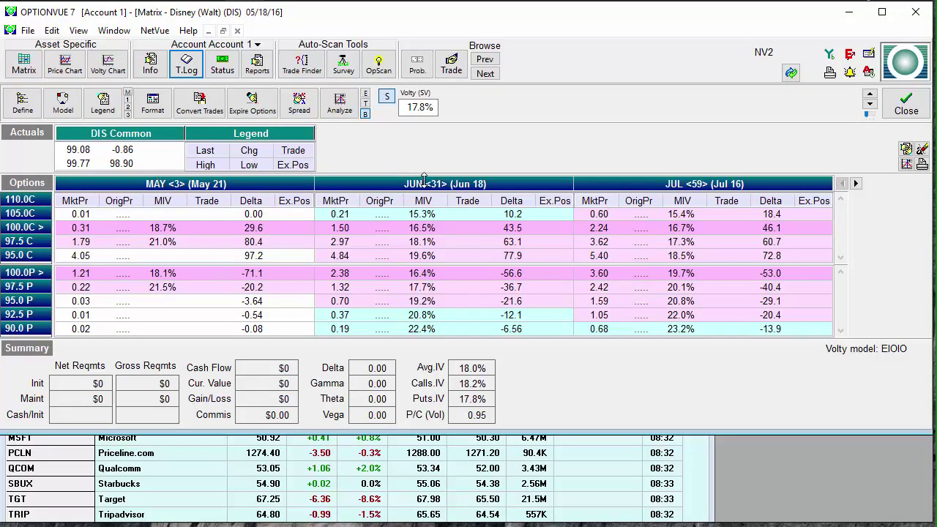
click(857, 182)
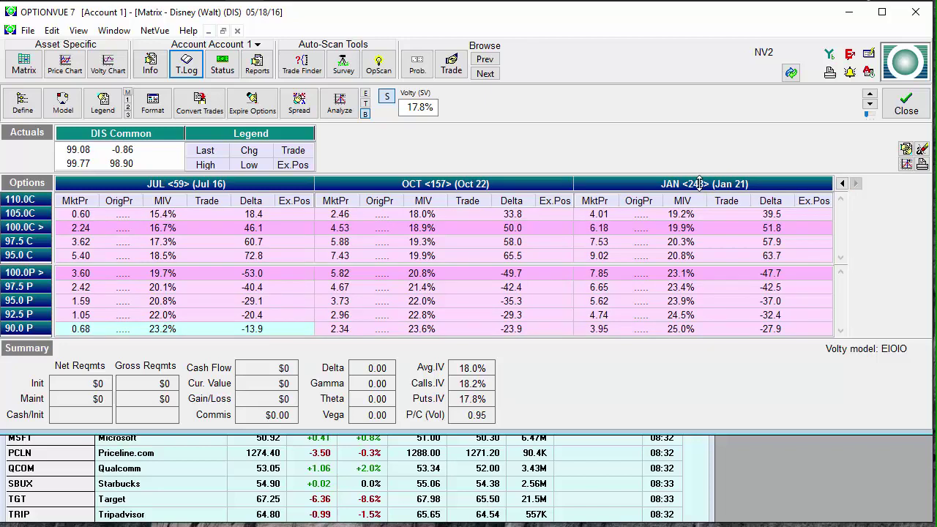
click(603, 228)
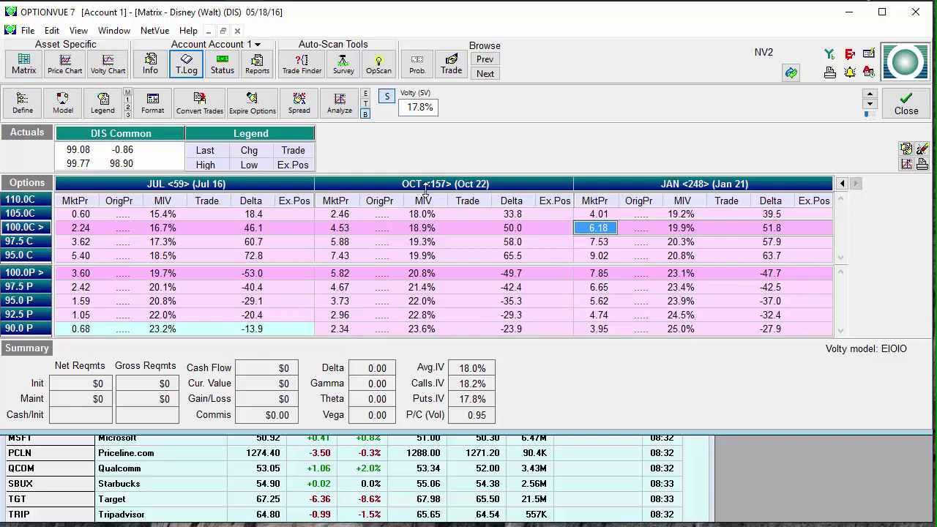
click(340, 227)
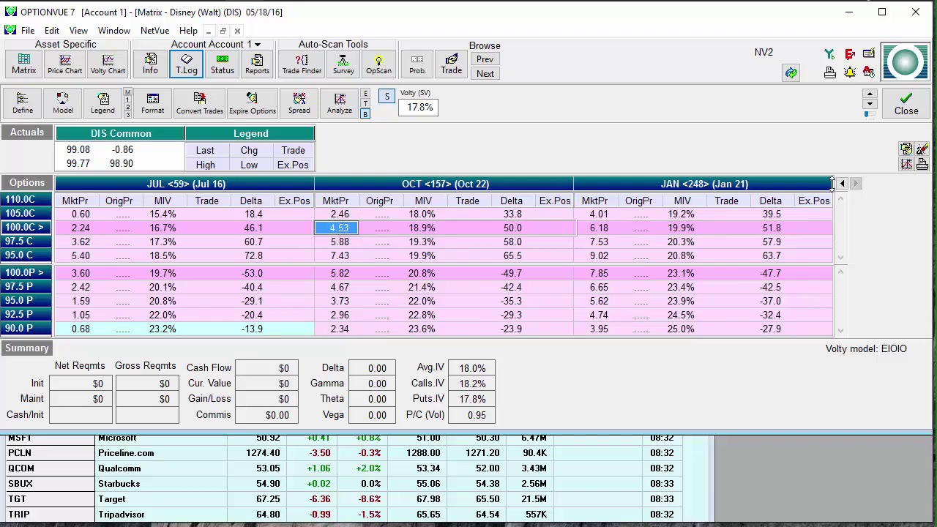
click(842, 183)
click(842, 183)
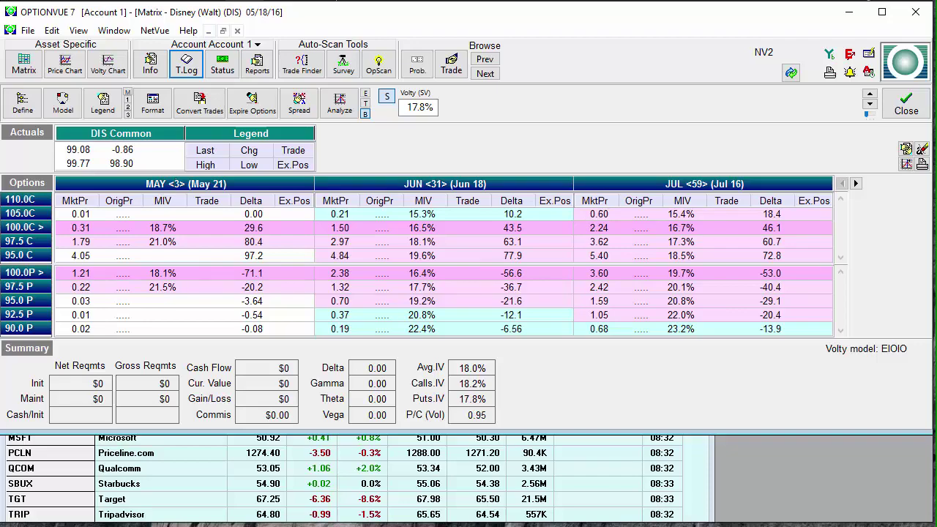
- Switch to the DECK analysis in thinkorswim and expand the 20 MAY 16 option chain
key(alt+Tab)
click(108, 4)
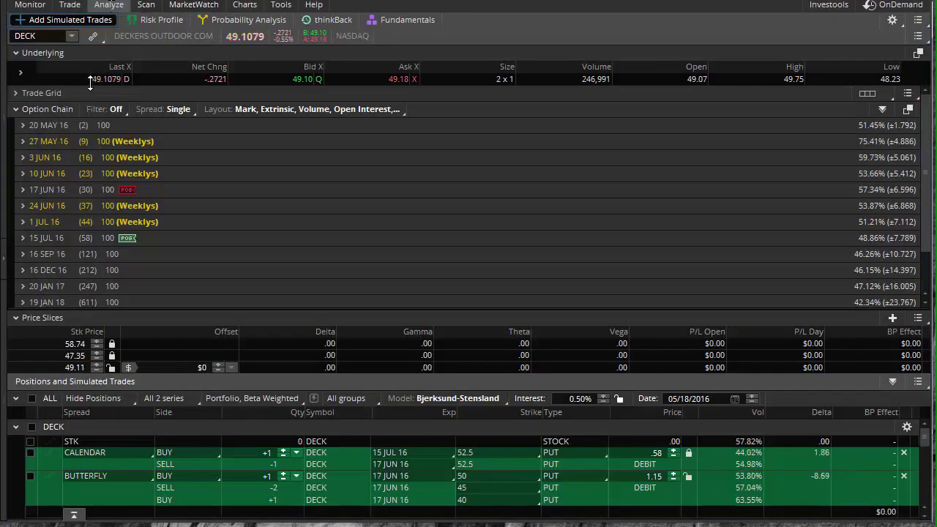
click(21, 125)
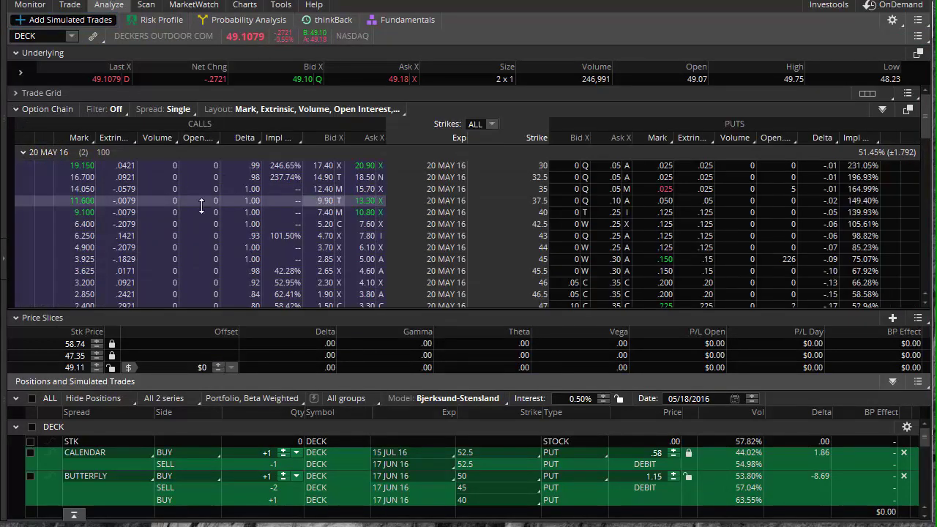
- Examine the put open interest across the 20 MAY 16 DECK strikes and select the 65 put's open interest
scroll(189, 209, down, 3)
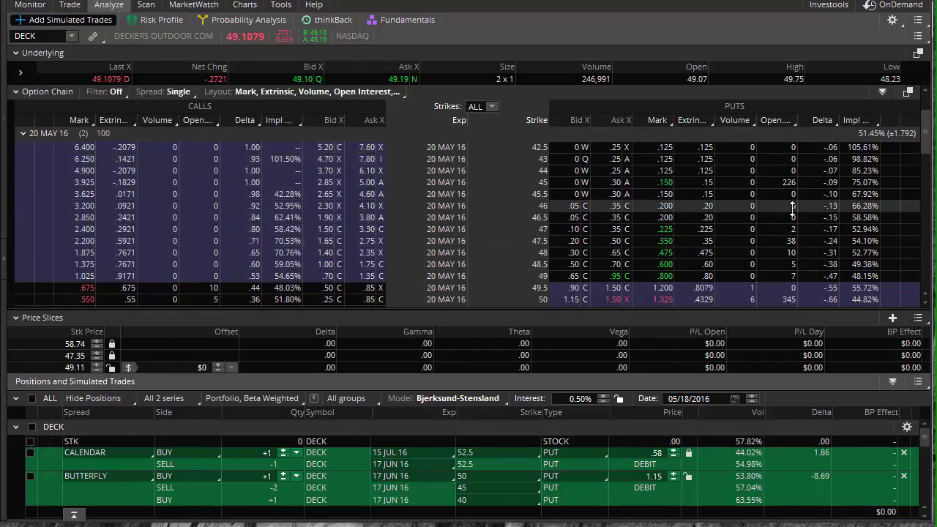
scroll(815, 240, down, 2)
scroll(815, 240, down, 5)
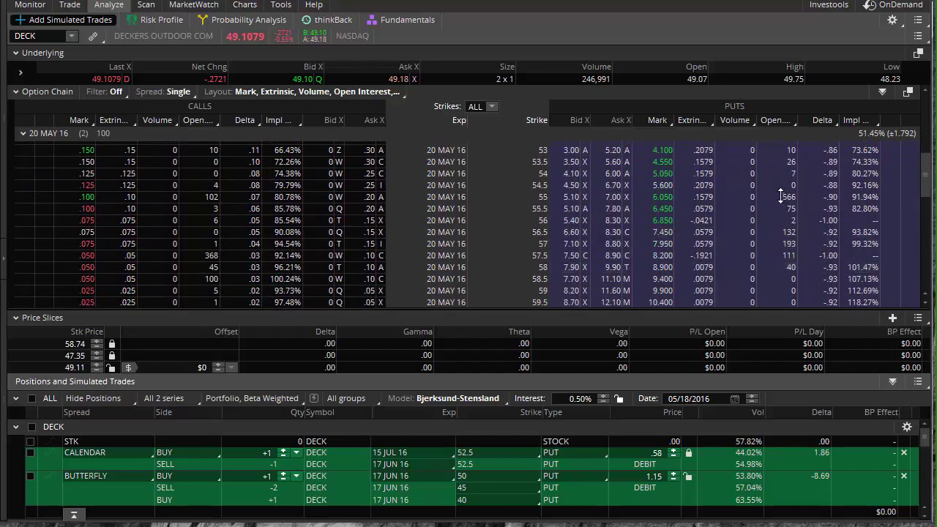
scroll(798, 249, down, 3)
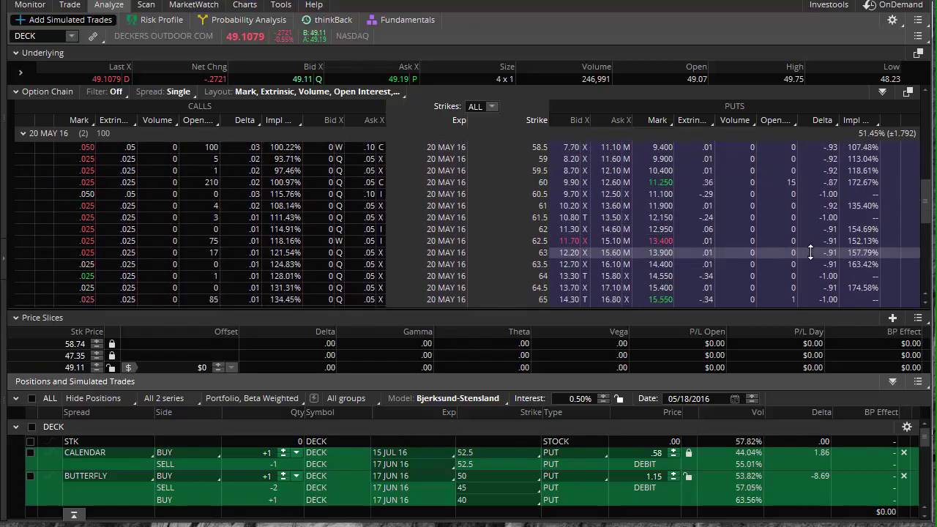
scroll(792, 227, down, 4)
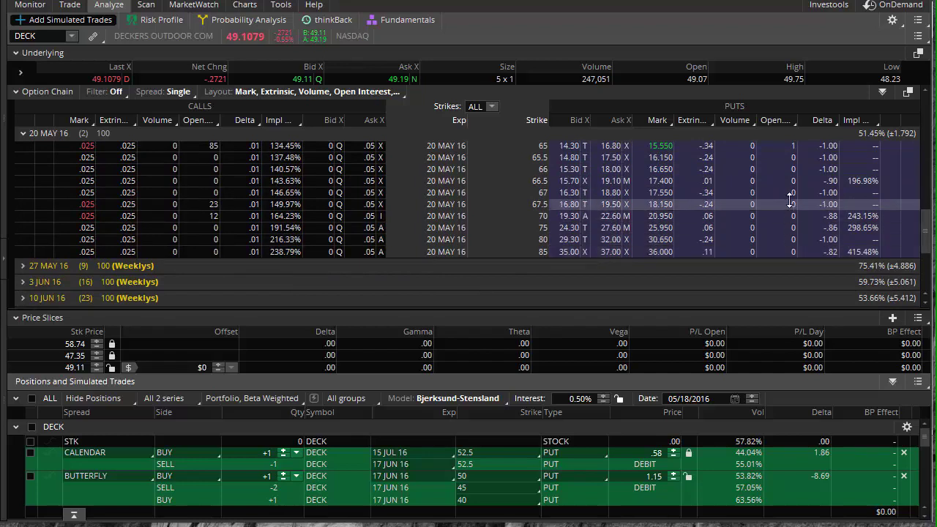
scroll(772, 220, up, 1)
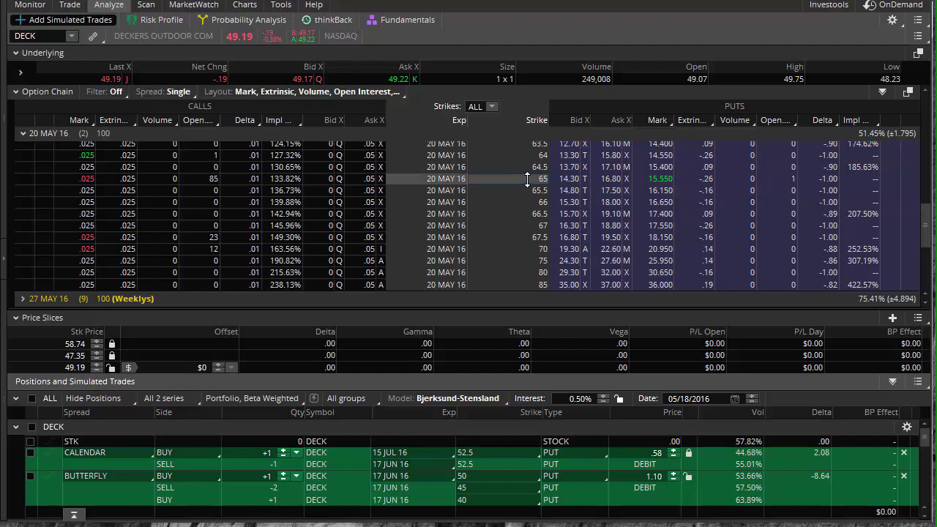
click(793, 176)
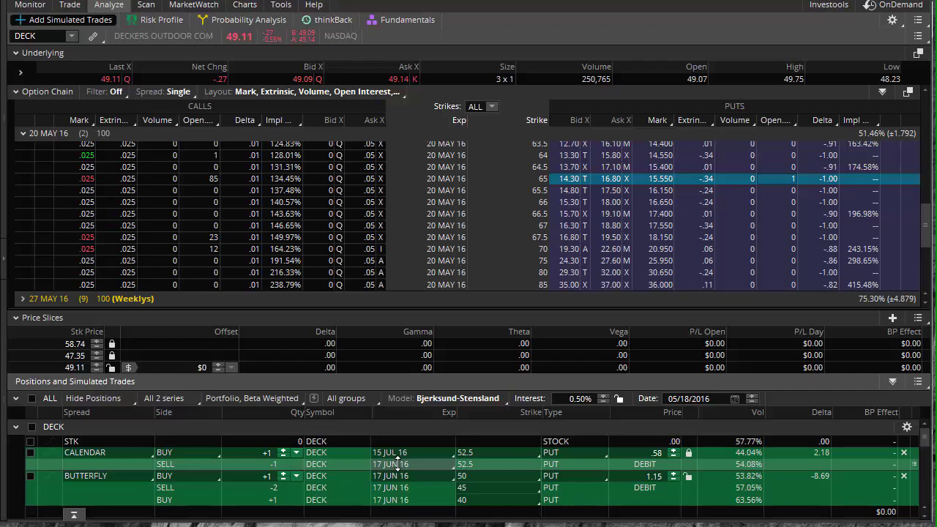
- Return to the DIS price chart with its implied volatility rank study
click(245, 6)
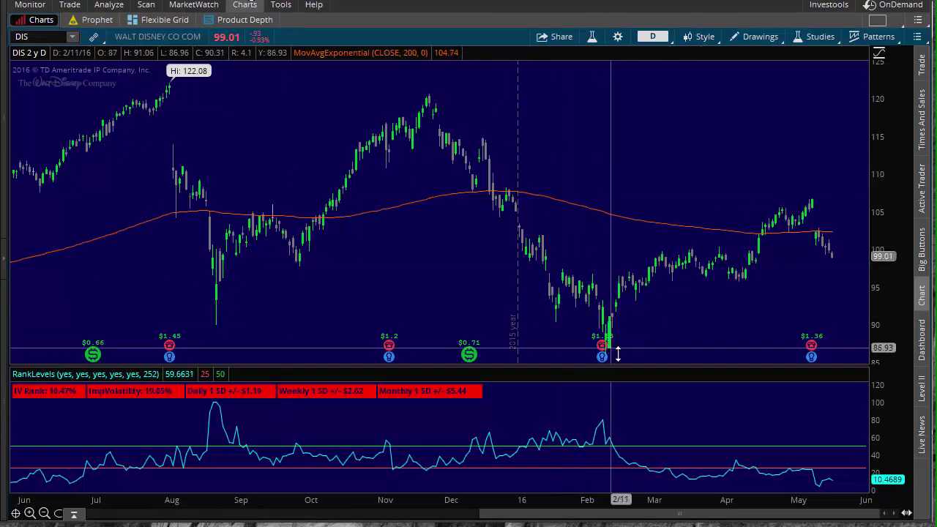